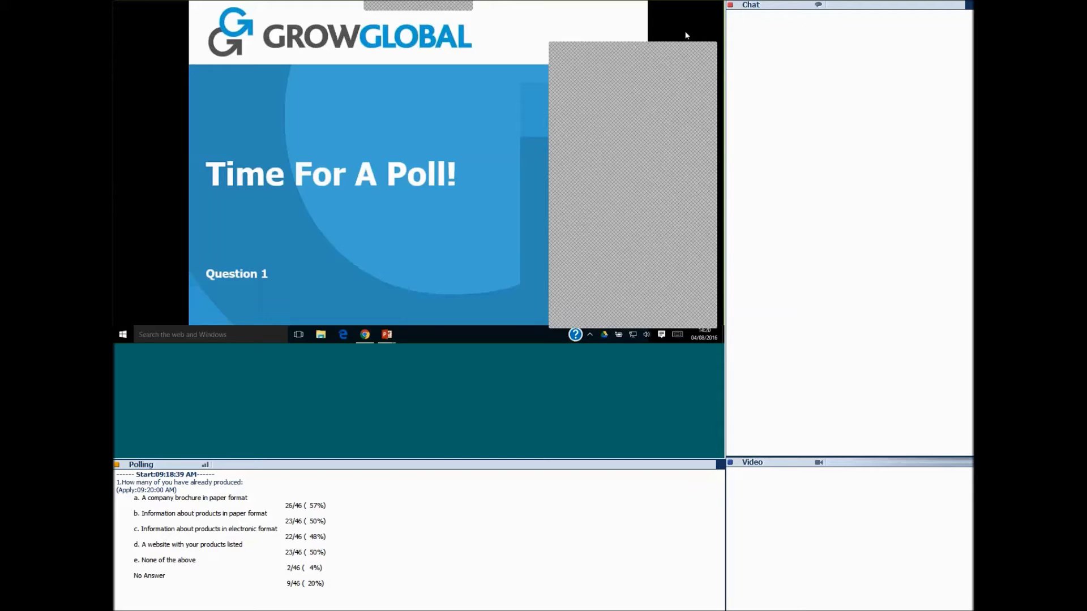
# - Dismiss the overlay so the slideshow returns to full screen on 'Benefits of a digital catalogue'
pyautogui.click(708, 55)
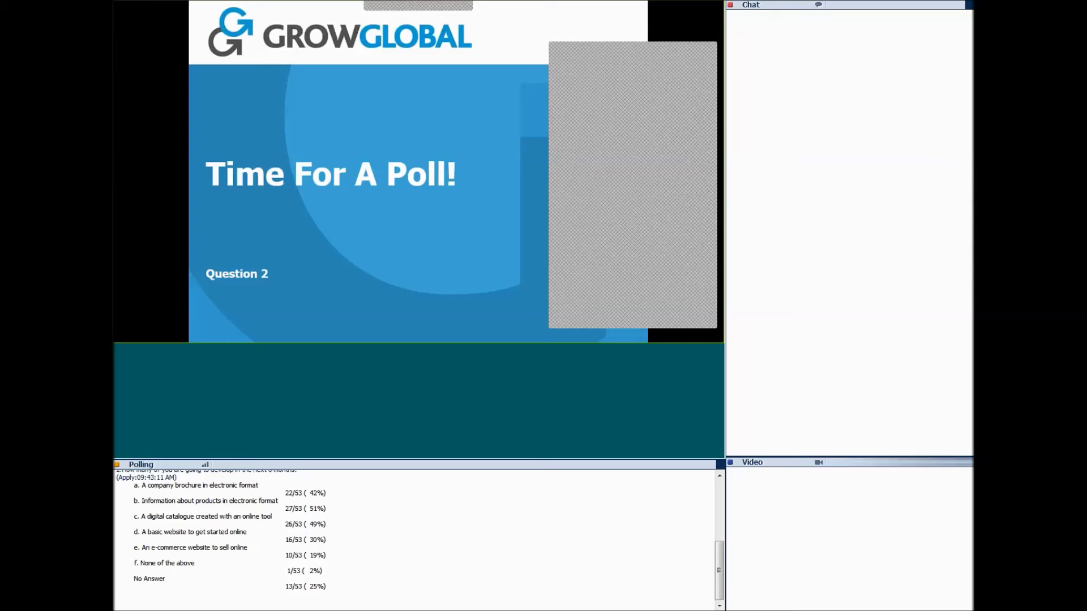
# - Dismiss the grey popup covering the Question 2 poll slide and advance to slide 28
pyautogui.click(707, 53)
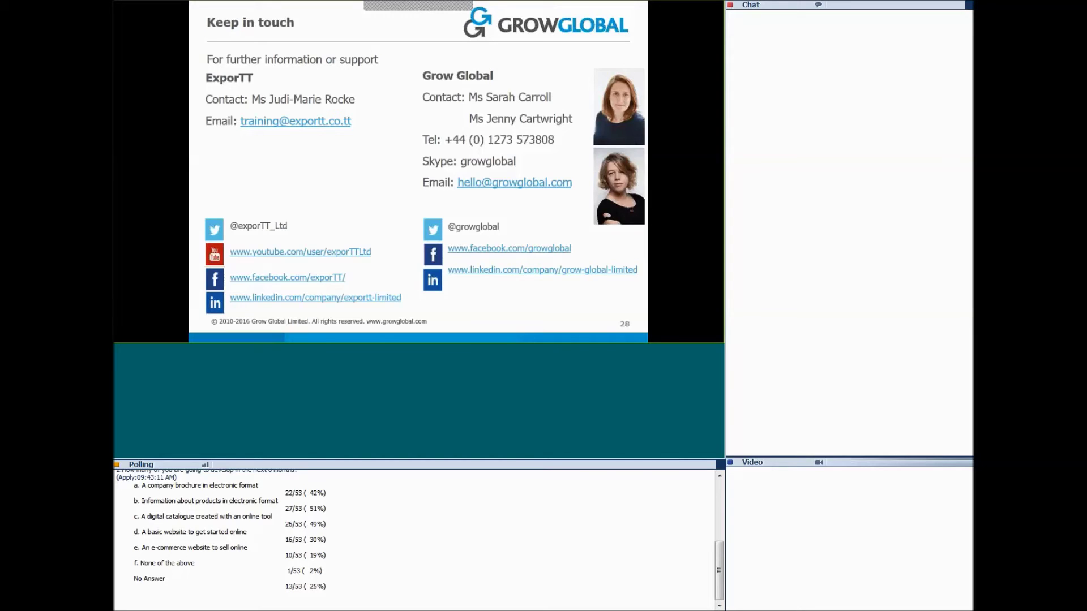
# - Switch windows to view the Peter Christian online catalogue, then the slide editing window
pyautogui.hotkey('alt', 'Tab')
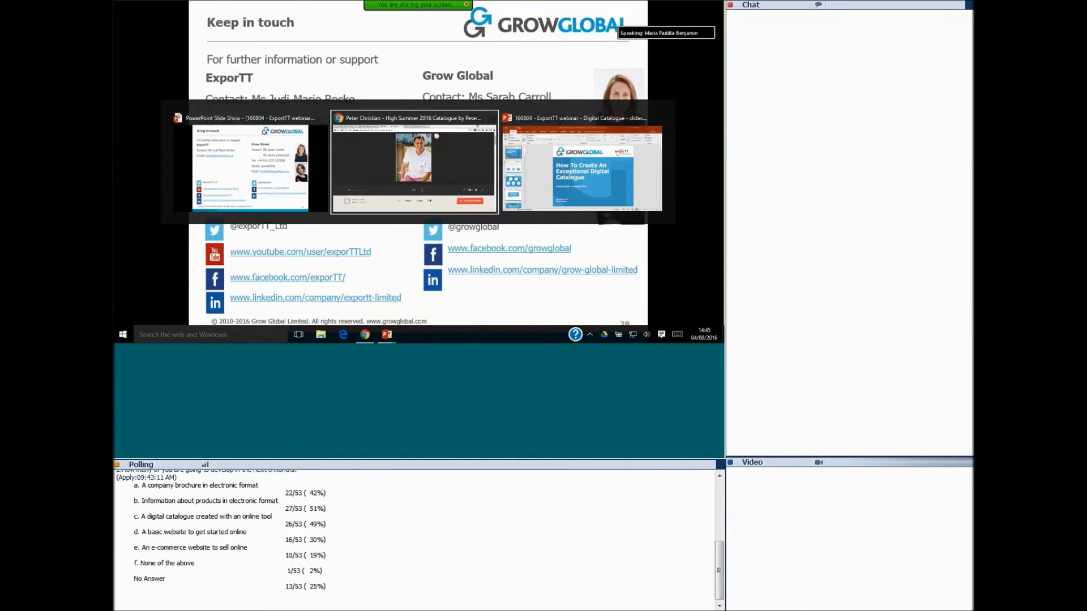
pyautogui.hotkey('alt', 'Tab')
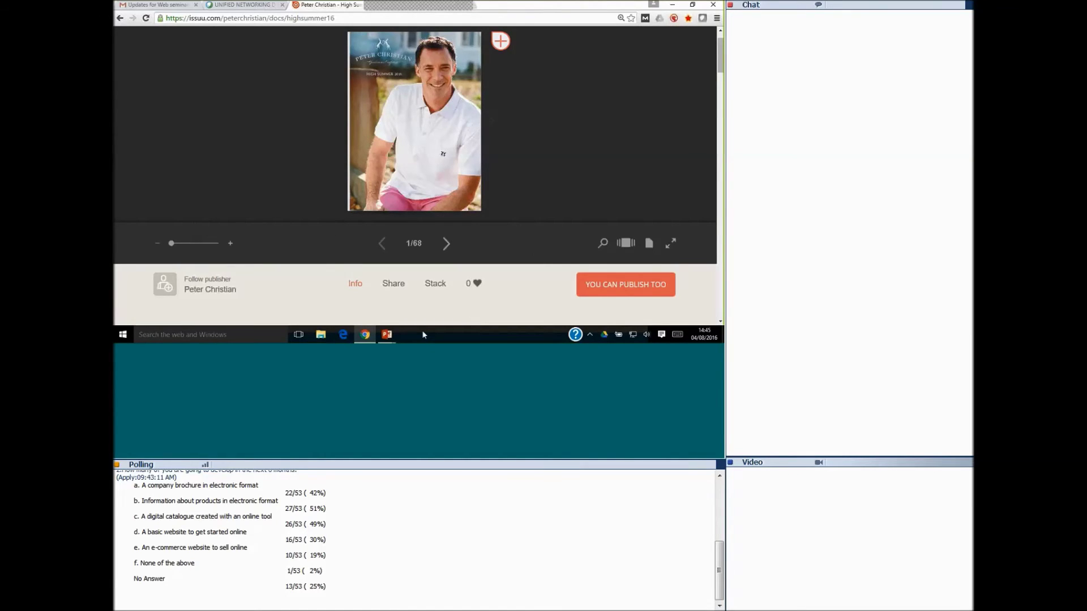
pyautogui.hotkey('alt', 'Tab')
pyautogui.hotkey('alt', 'Tab')
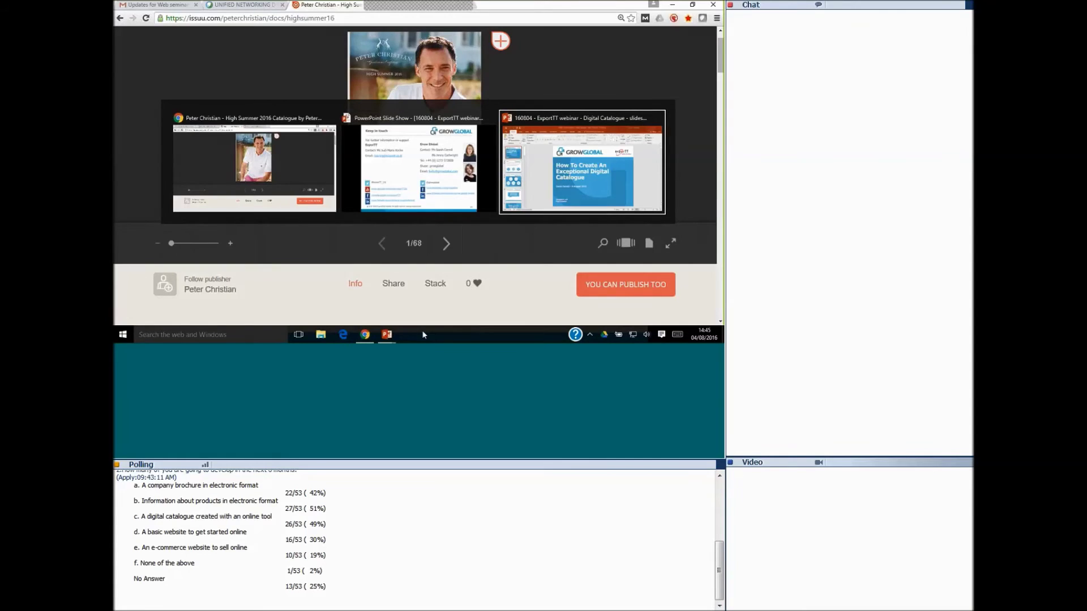
pyautogui.hotkey('alt', 'Tab')
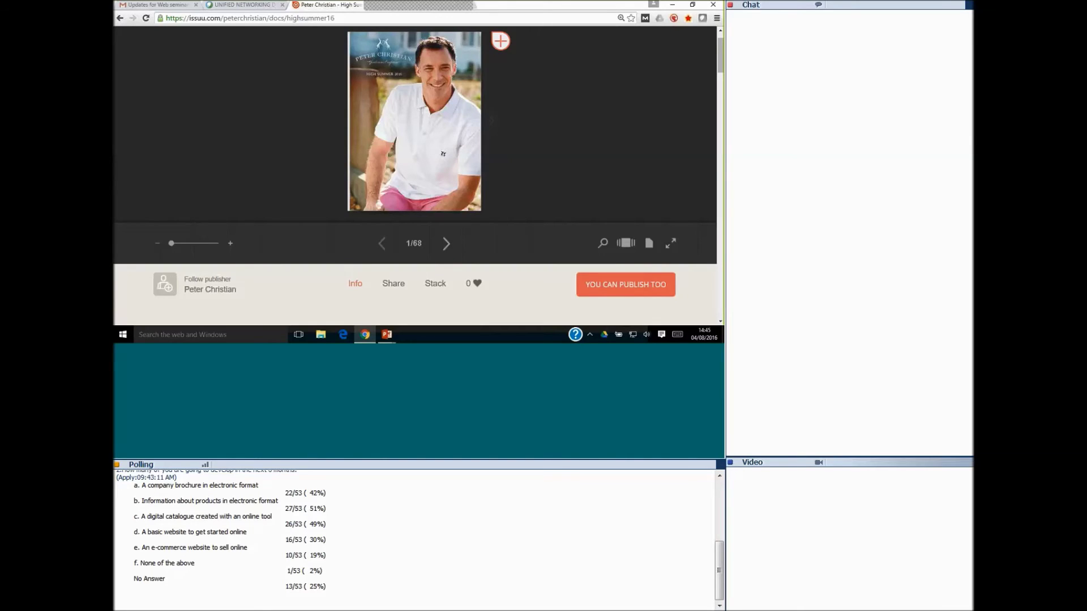
# - Return to the running slide show on slide 28, 'Keep in touch'
pyautogui.moveTo(522, 172)
pyautogui.hotkey('alt', 'Tab')
pyautogui.press('Tab')
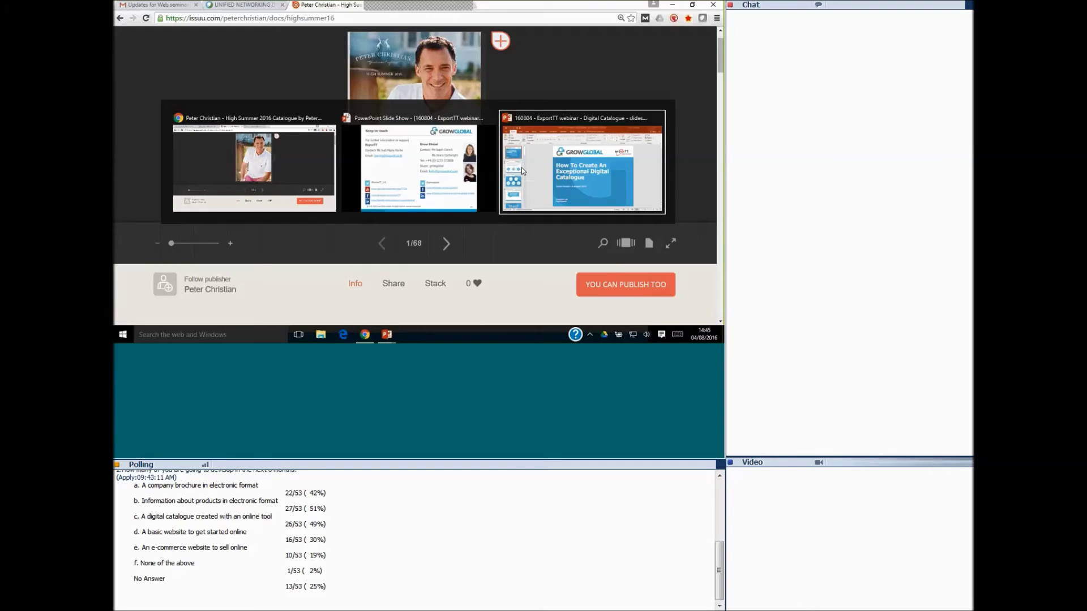
pyautogui.press('Tab')
pyautogui.press('Tab')
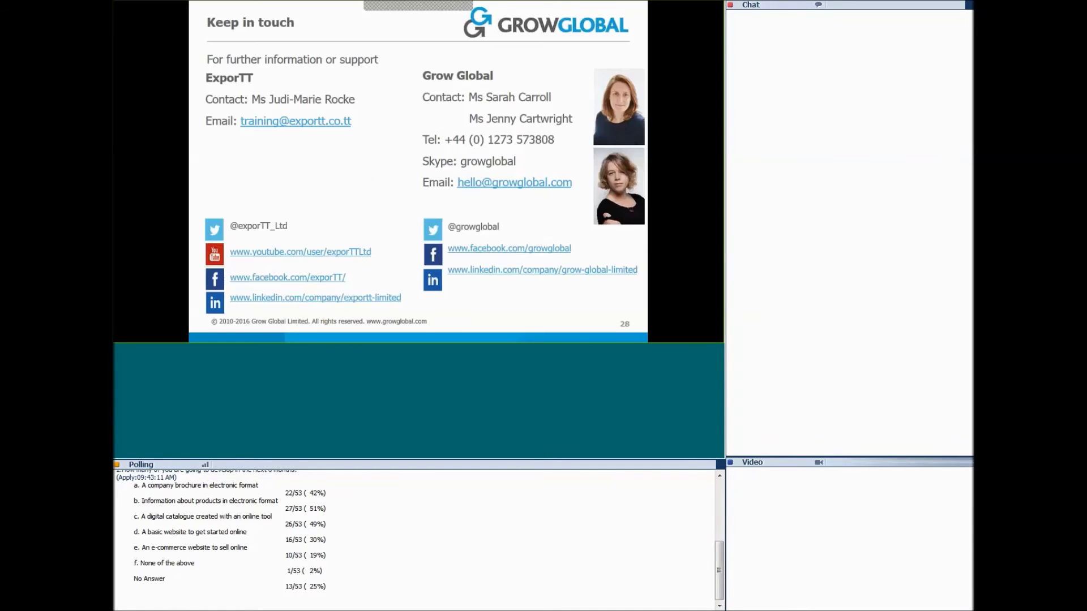
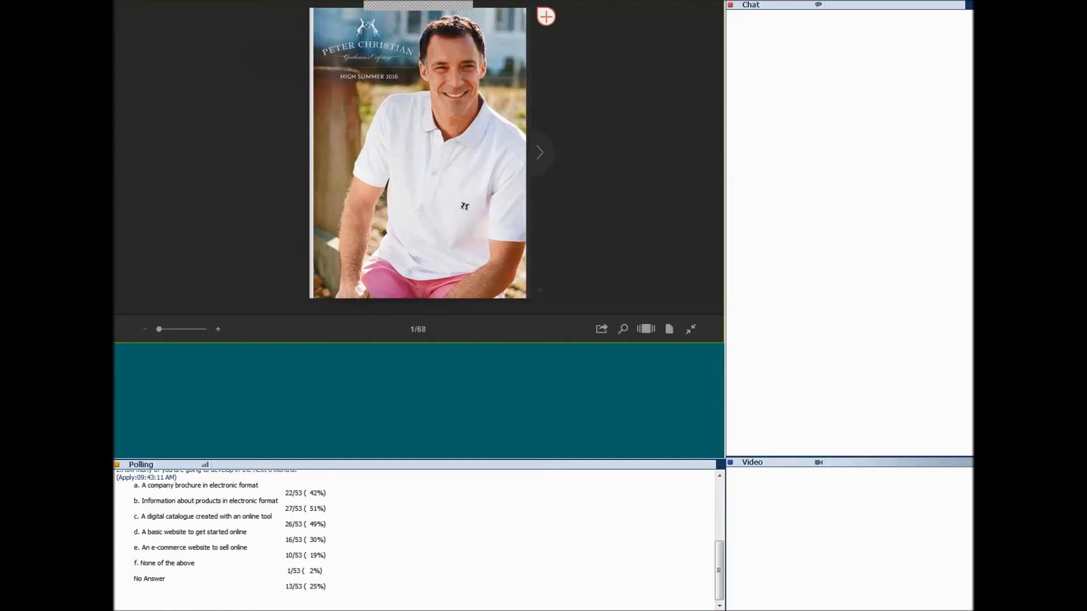
# - Flip the Peter Christian catalogue to the order-form spread (66/68), then leave fullscreen
pyautogui.click(547, 158)
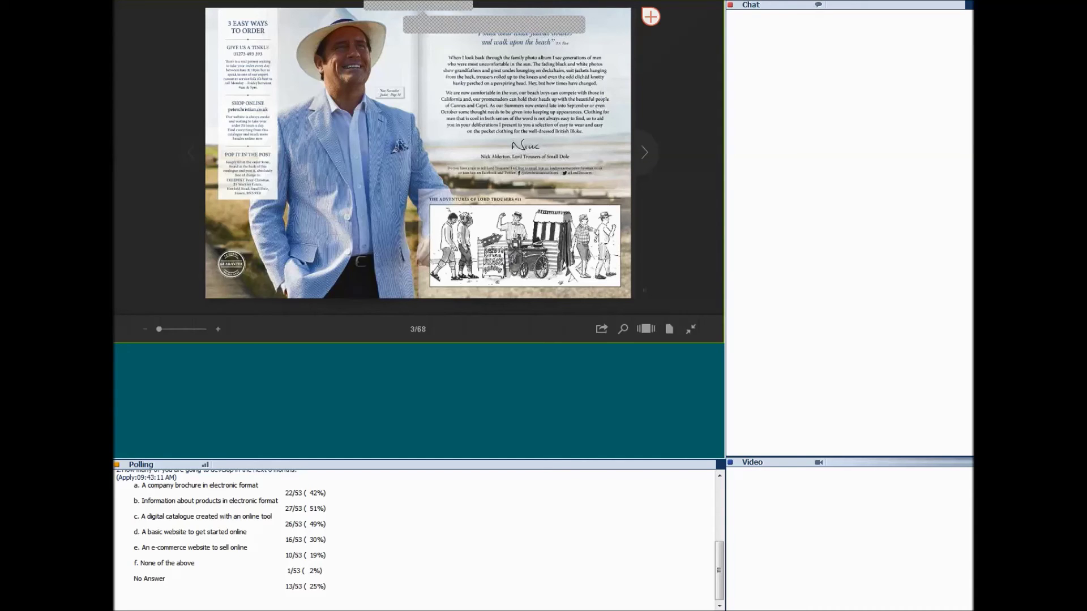
pyautogui.click(646, 156)
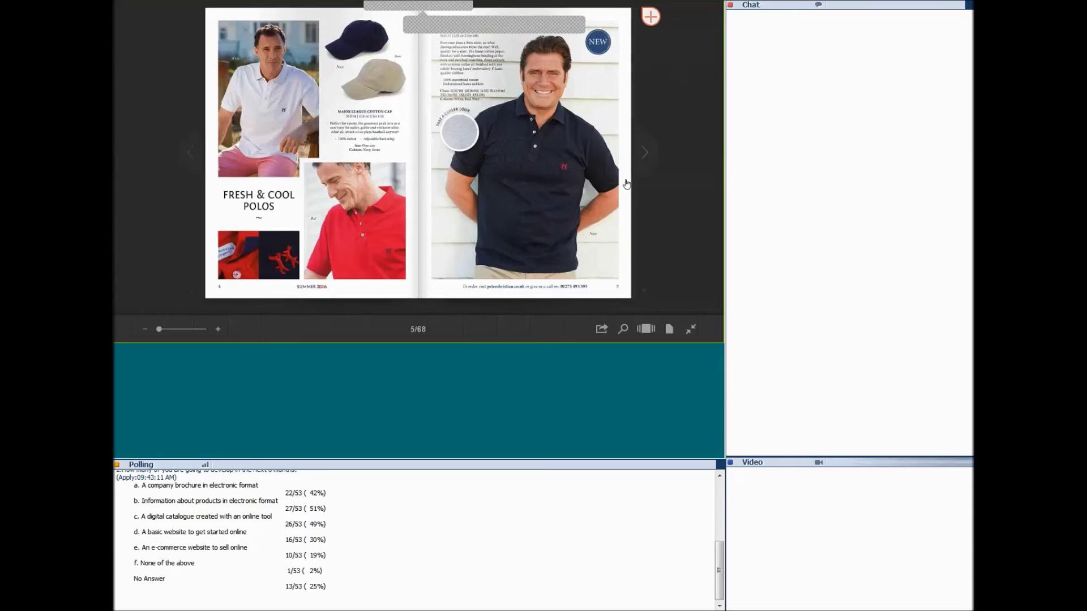
pyautogui.click(644, 155)
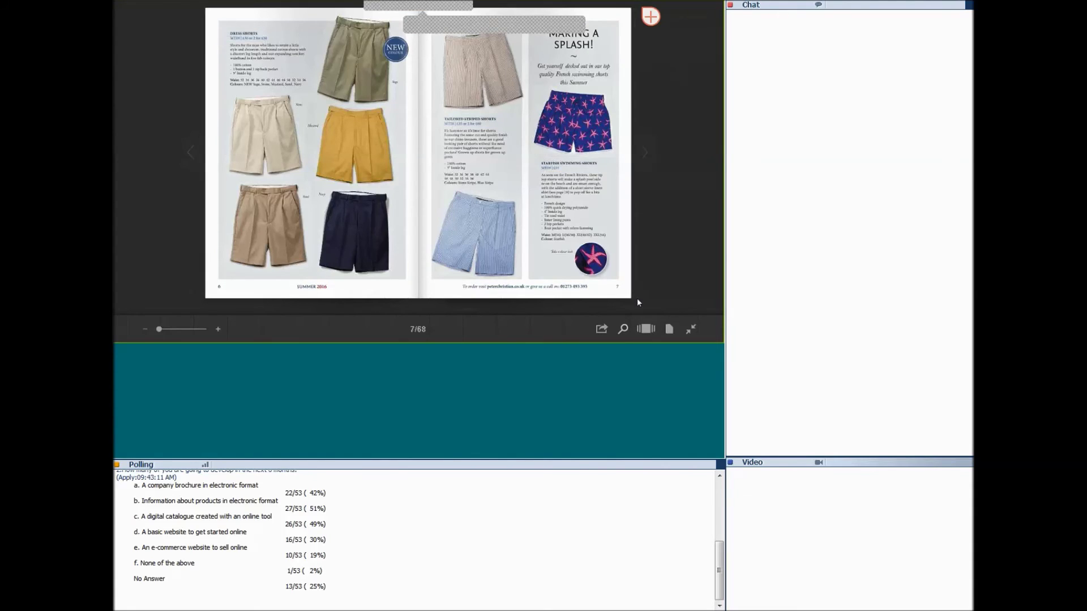
pyautogui.click(641, 293)
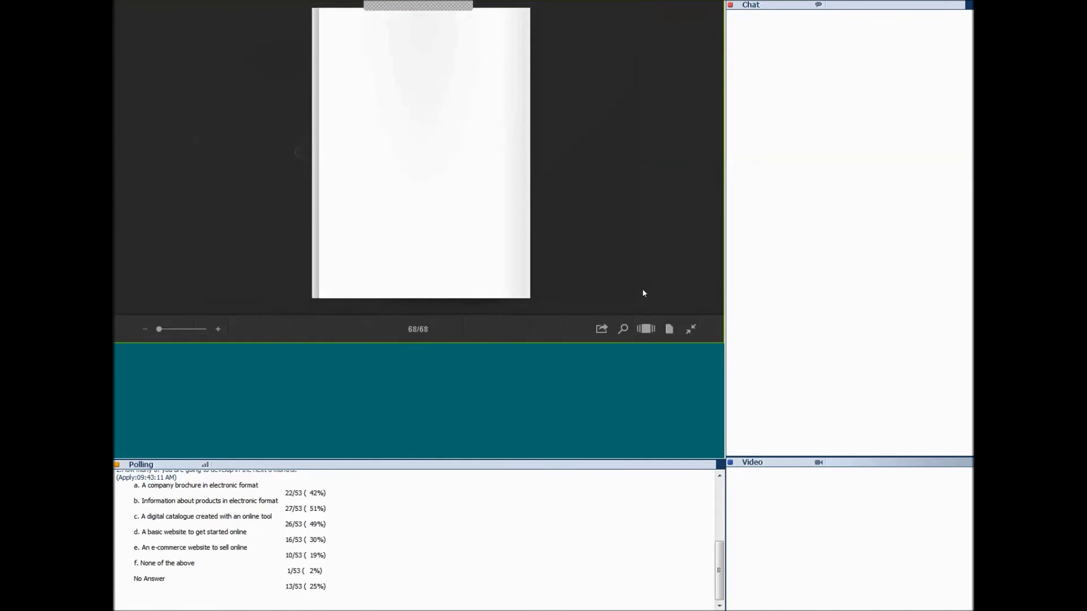
pyautogui.click(298, 156)
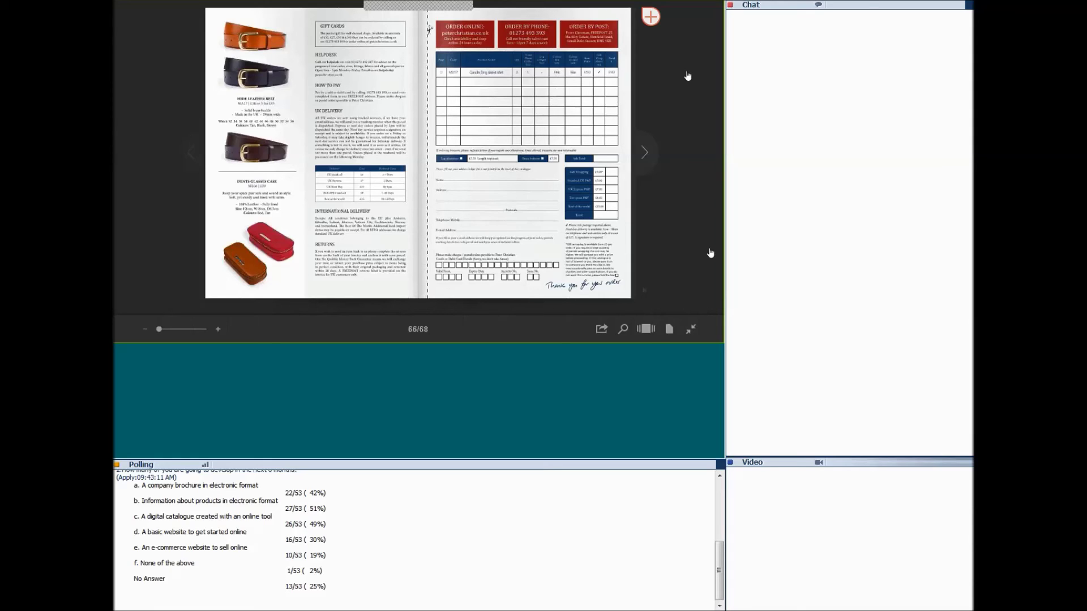
pyautogui.click(691, 329)
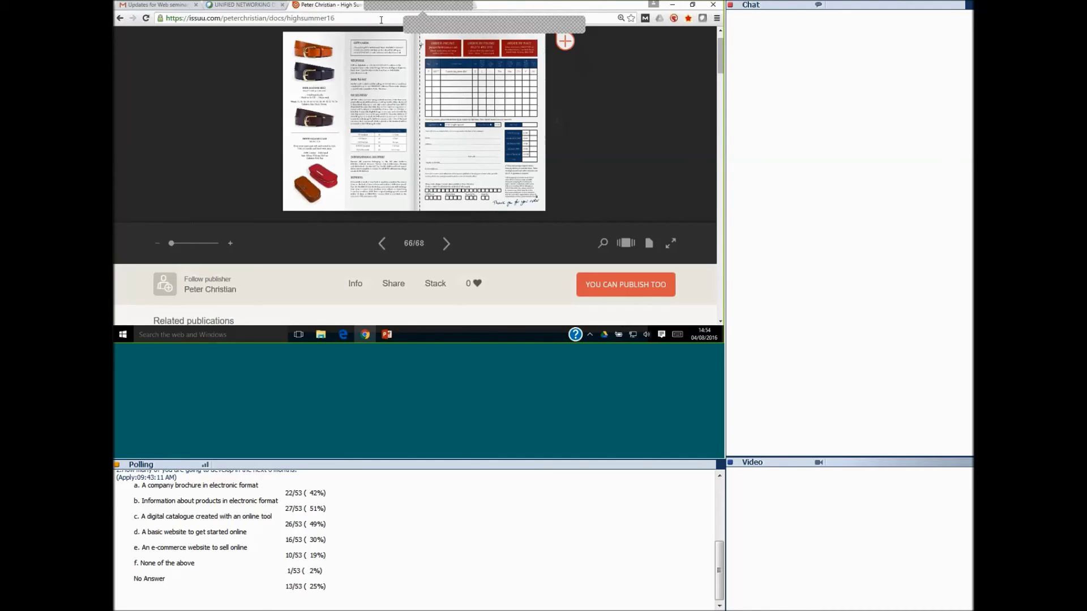
# - Select the browser address bar to enter a new issuu address
pyautogui.click(328, 19)
pyautogui.write('issu')
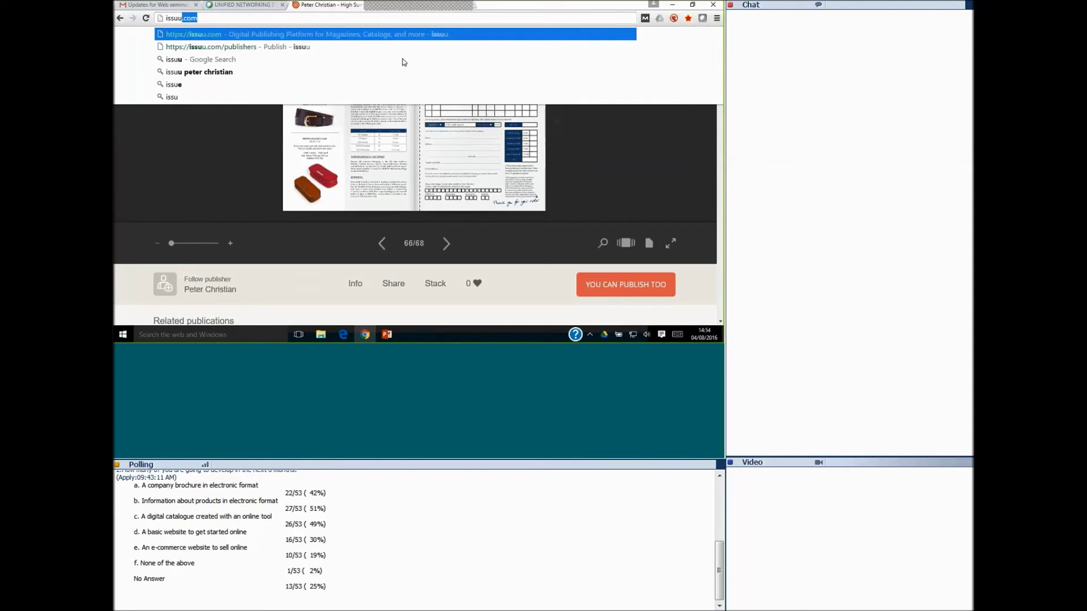
pyautogui.write('u')
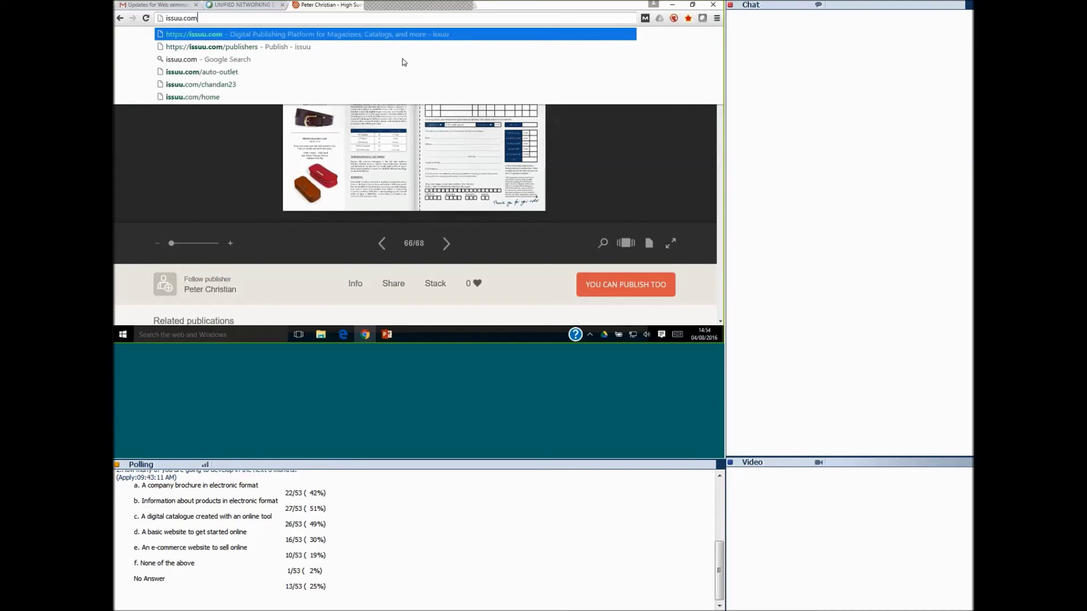
# - Load the issuu.com home page and go to its PUBLISH ON ISSUU publishers page
pyautogui.press('Return')
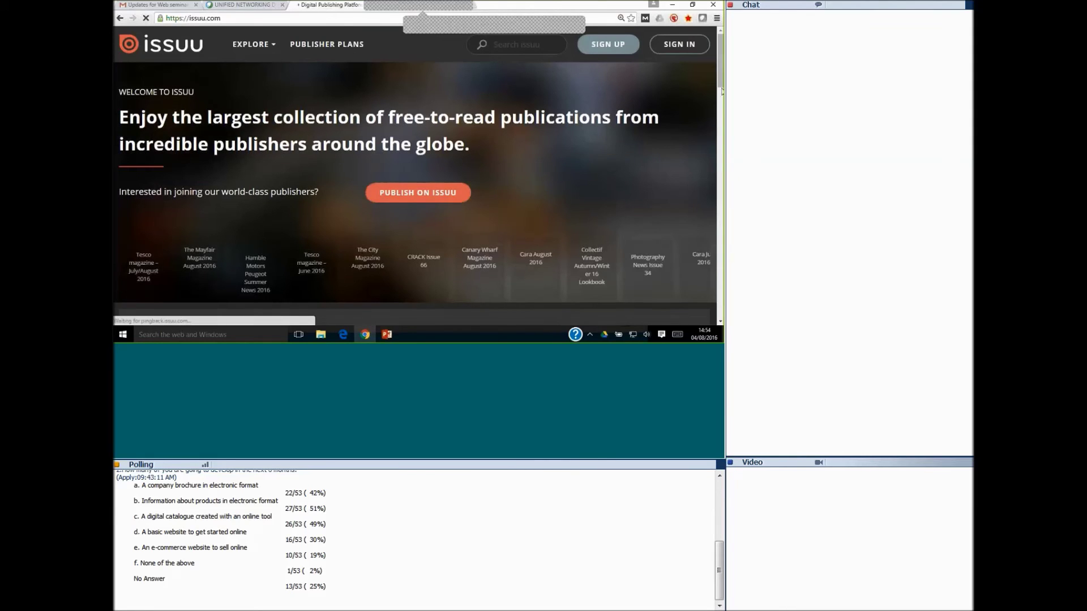
pyautogui.moveTo(722, 89); pyautogui.dragTo(721, 80)
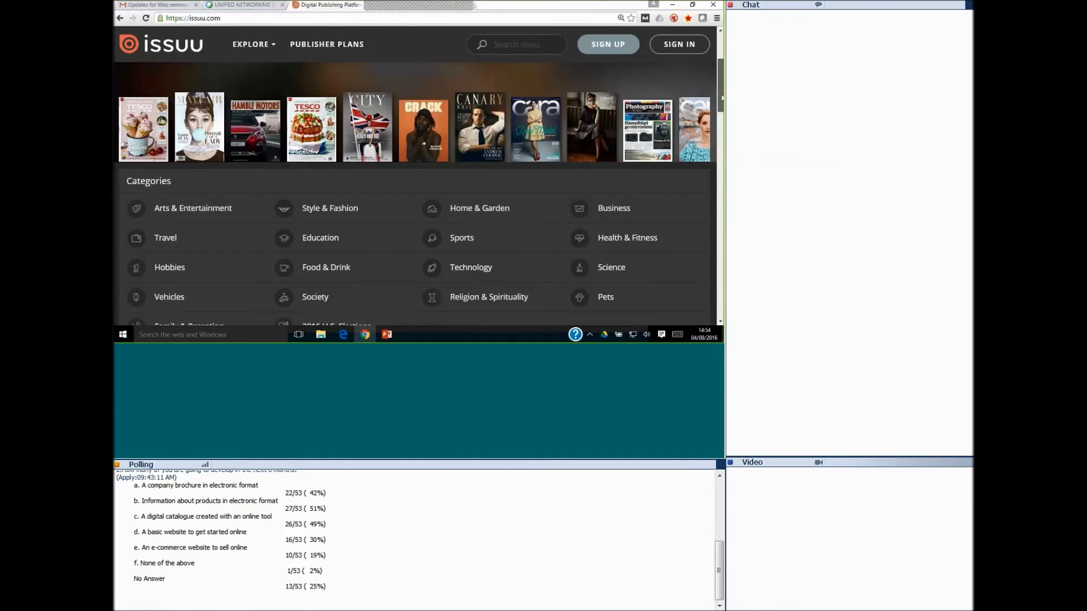
pyautogui.click(418, 177)
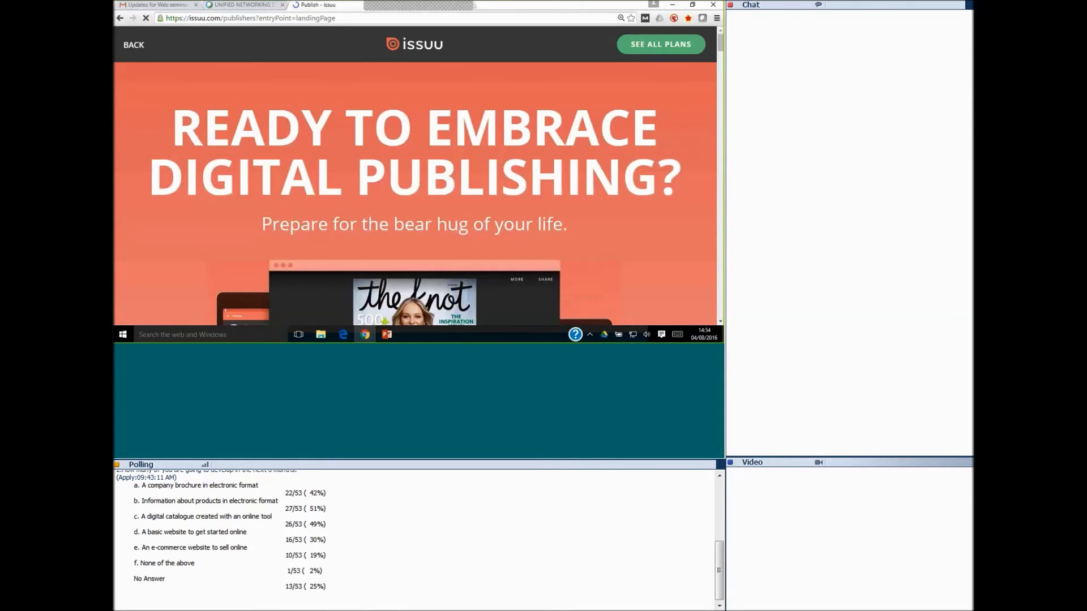
# - Open SEE ALL PLANS to compare Basic (free), Premium ($35) and Optimum ($269)
pyautogui.click(657, 45)
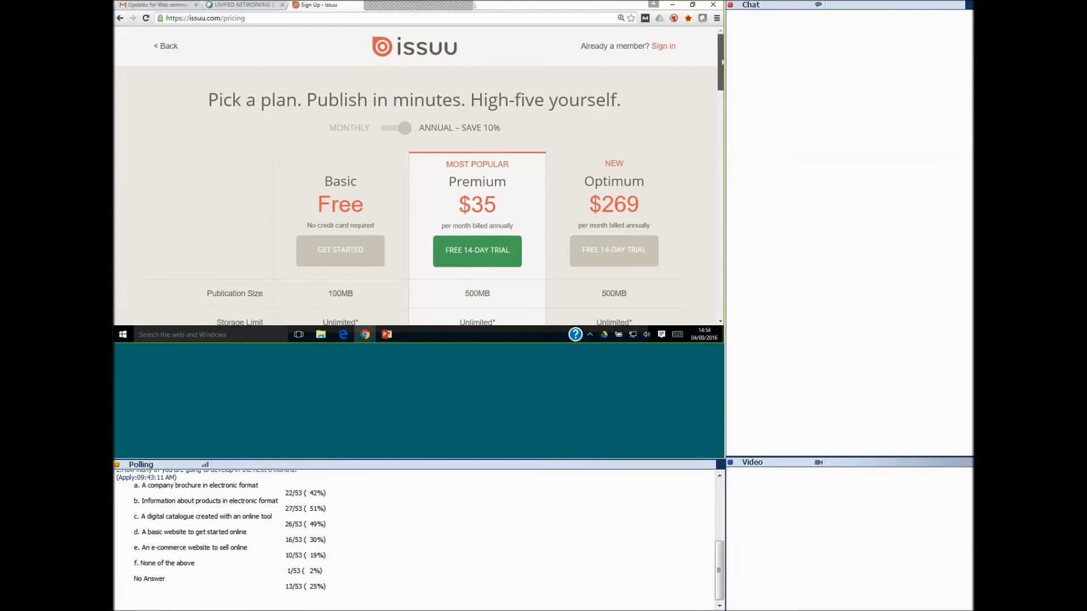
pyautogui.scroll(-1, 476, 204)
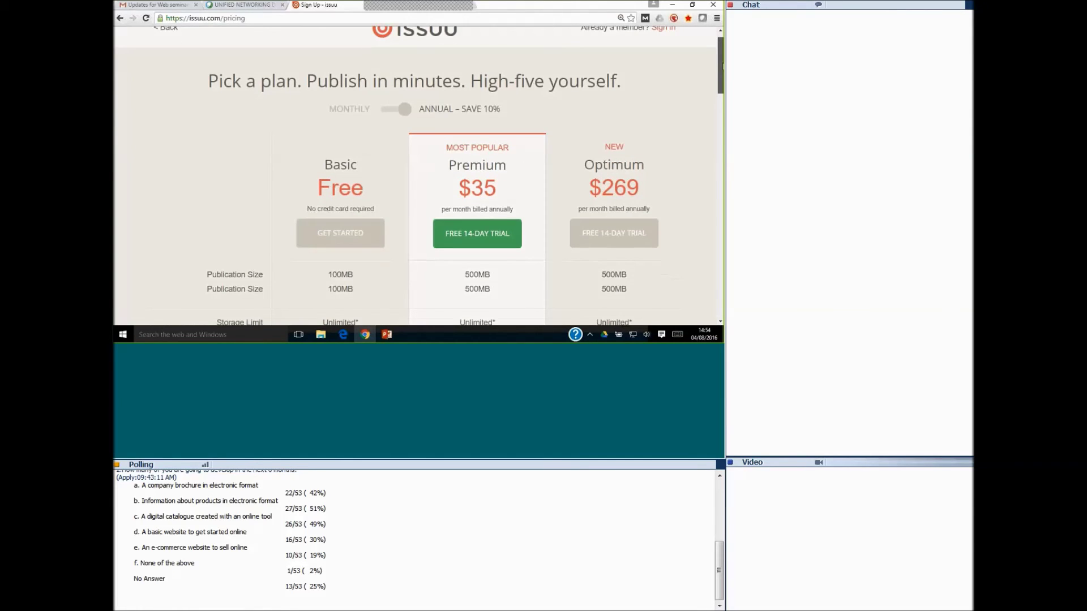
pyautogui.scroll(-3, 475, 205)
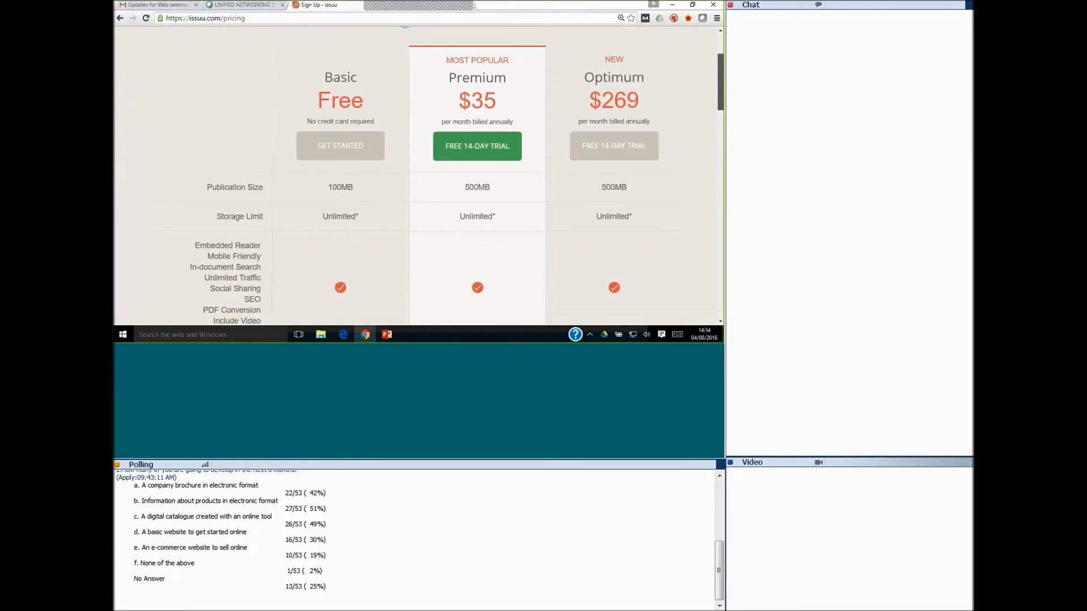
pyautogui.scroll(-3, 476, 205)
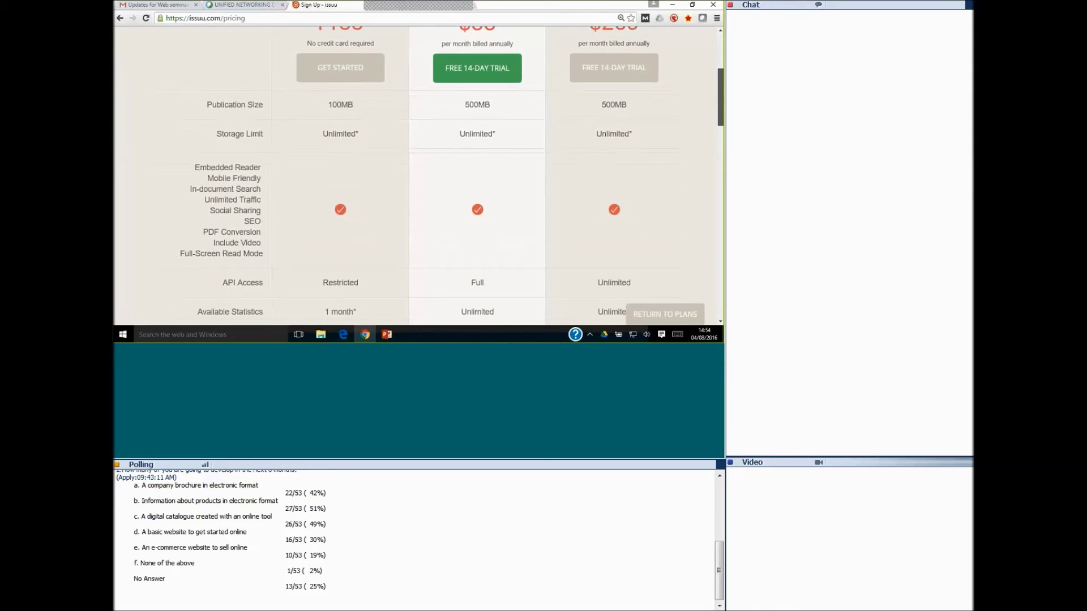
pyautogui.scroll(-2, 476, 204)
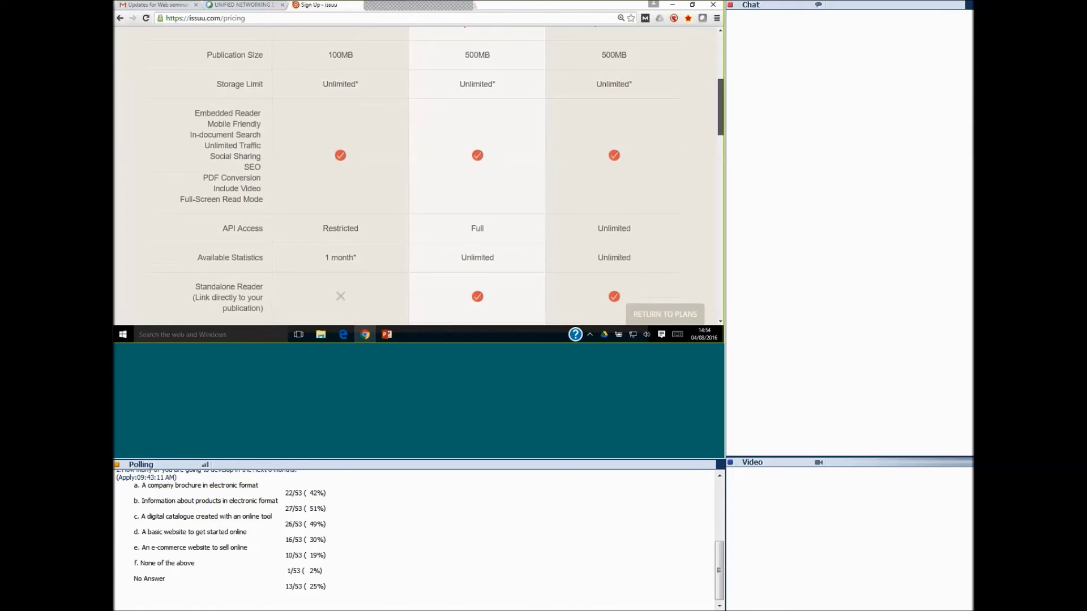
pyautogui.scroll(2, 475, 204)
pyautogui.scroll(2, 476, 204)
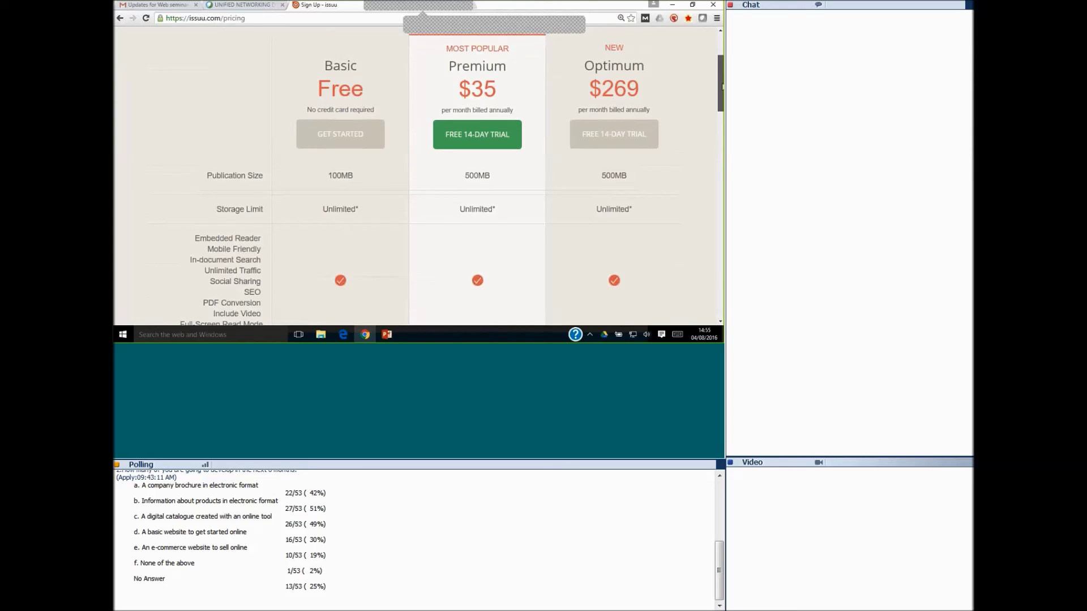
pyautogui.scroll(-1, 424, 213)
pyautogui.scroll(-2, 425, 170)
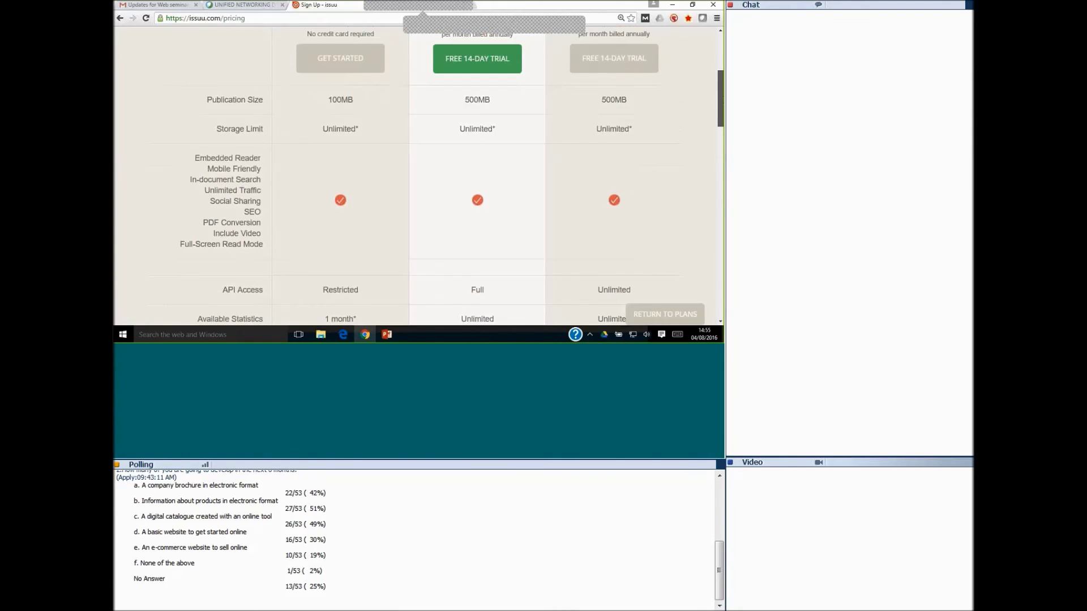
pyautogui.scroll(-2, 425, 170)
pyautogui.scroll(-2, 424, 170)
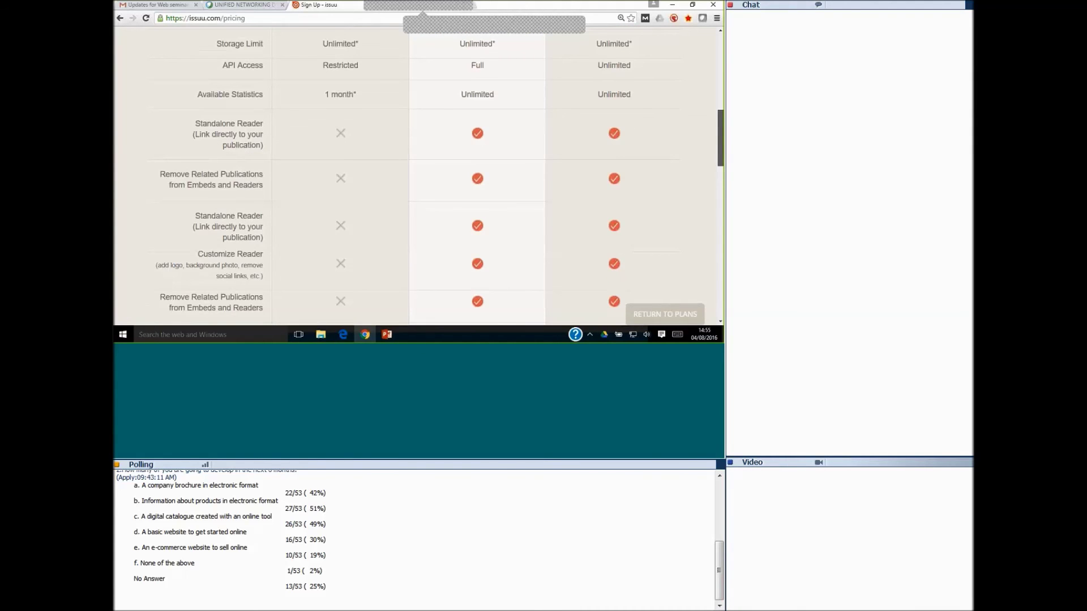
pyautogui.scroll(-2, 425, 170)
pyautogui.scroll(-2, 425, 170)
pyautogui.scroll(-2, 424, 170)
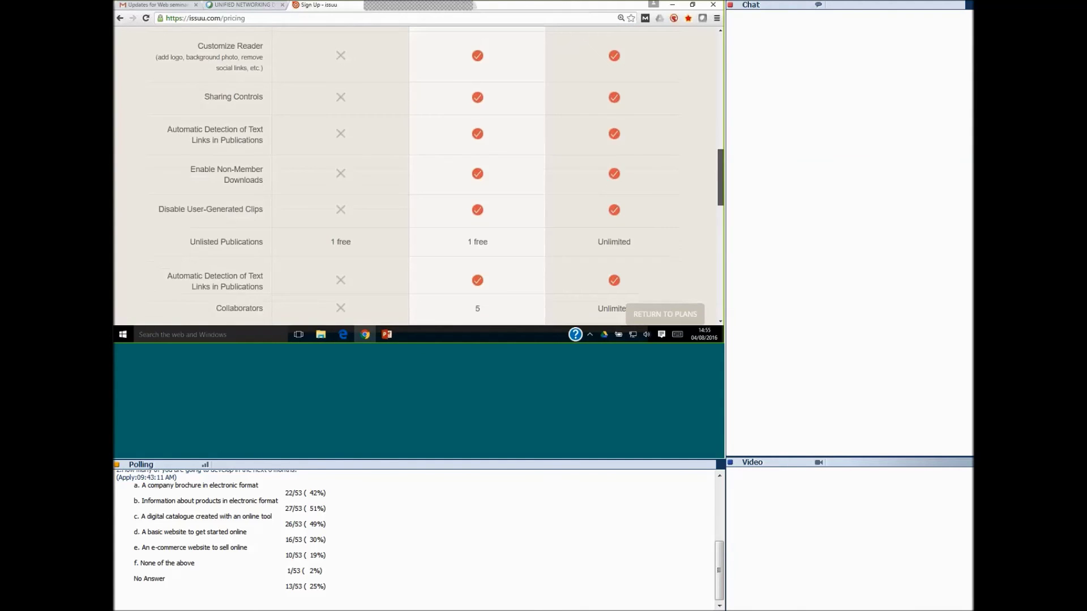
pyautogui.scroll(-2, 425, 170)
pyautogui.scroll(-2, 425, 170)
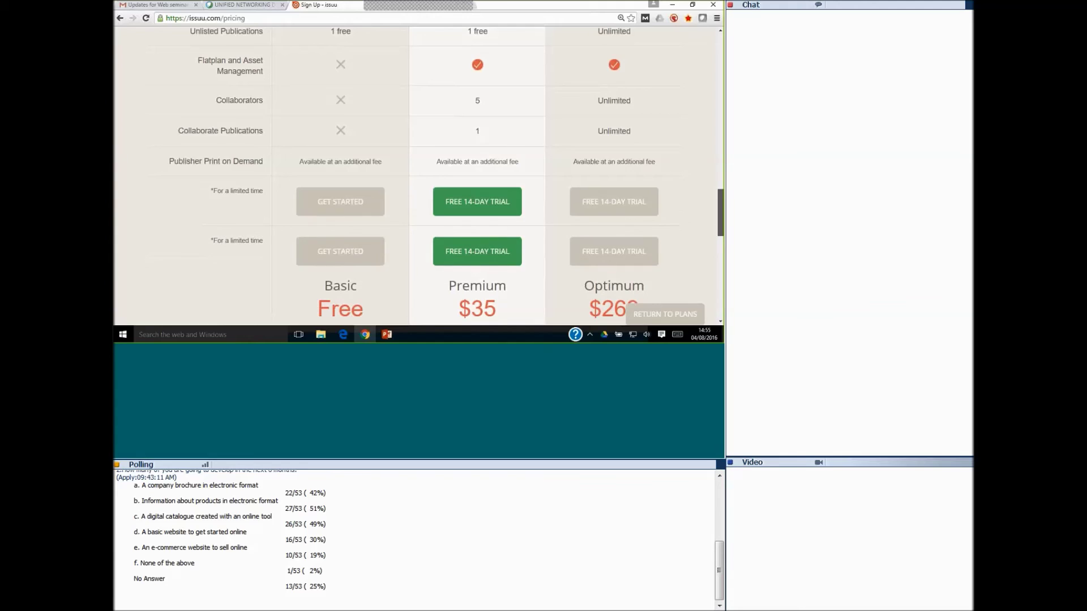
pyautogui.scroll(3, 424, 170)
pyautogui.scroll(5, 425, 169)
pyautogui.scroll(5, 425, 170)
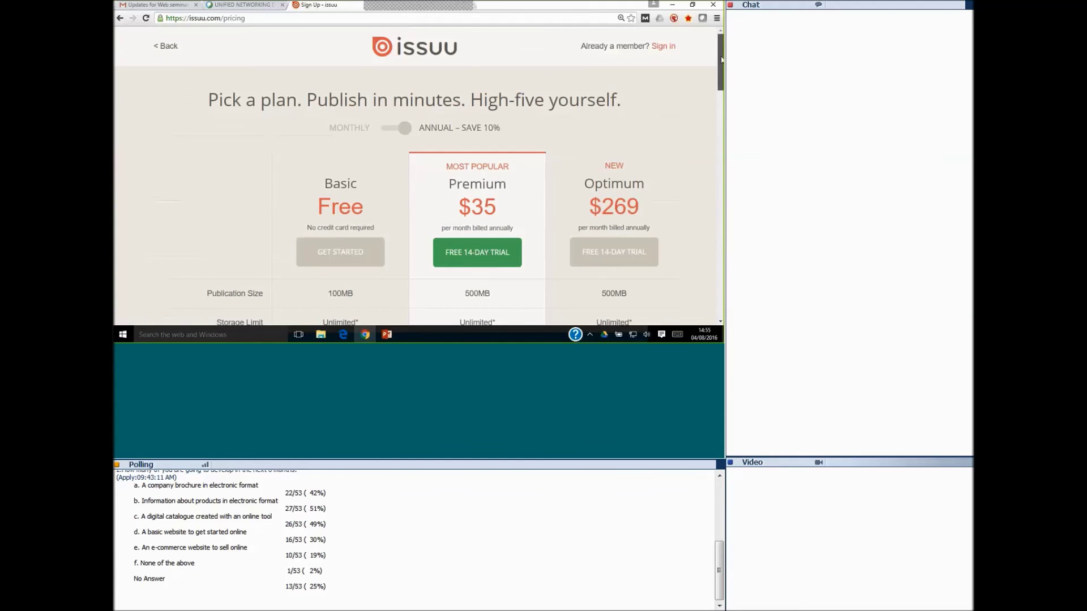